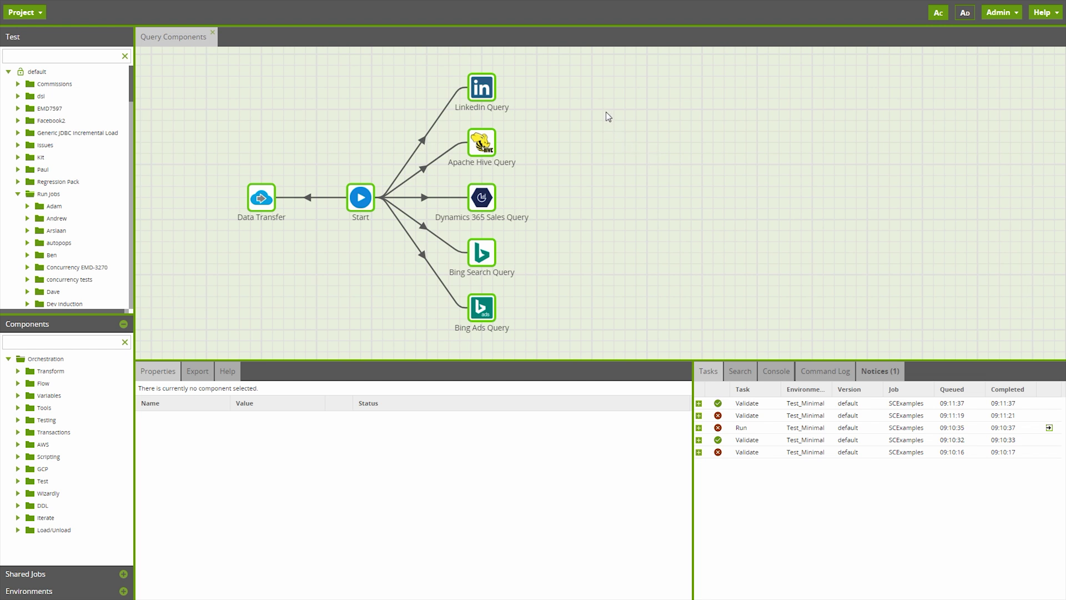
Review the properties of the LinkedIn, Apache Hive, Dynamics 365 Sales, Bing Search and Bing Ads Query components
{"action": "left_click", "coordinate": [481, 87]}
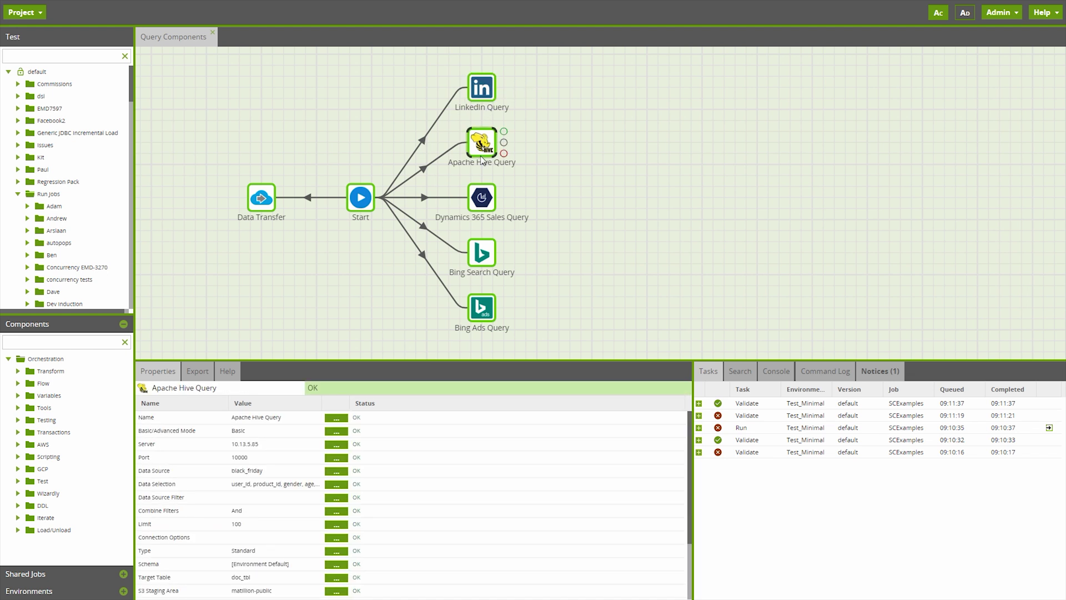
{"action": "left_click", "coordinate": [482, 196]}
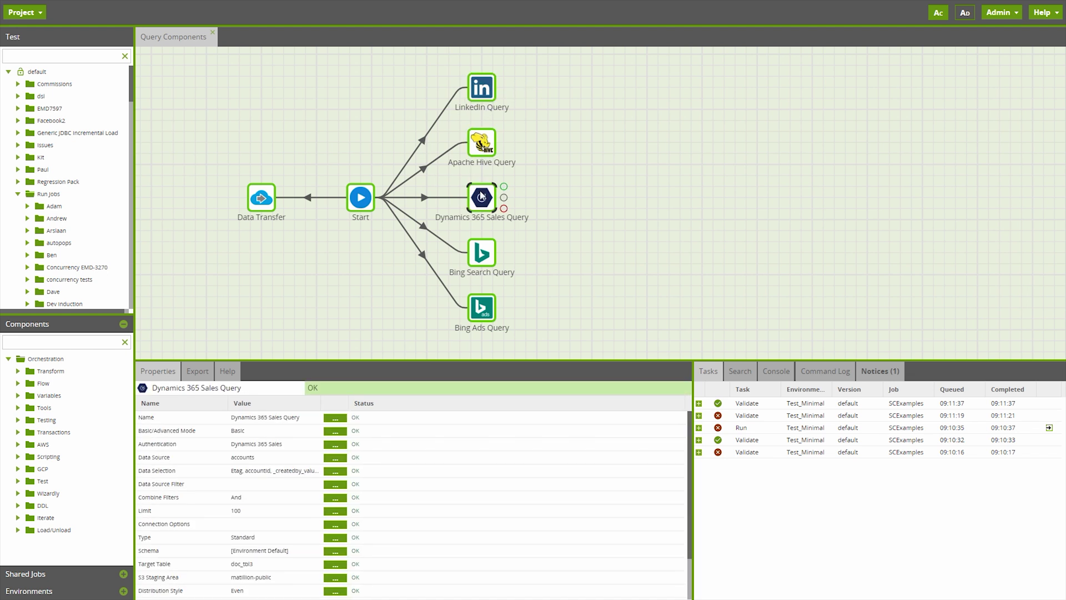
{"action": "left_click", "coordinate": [487, 255]}
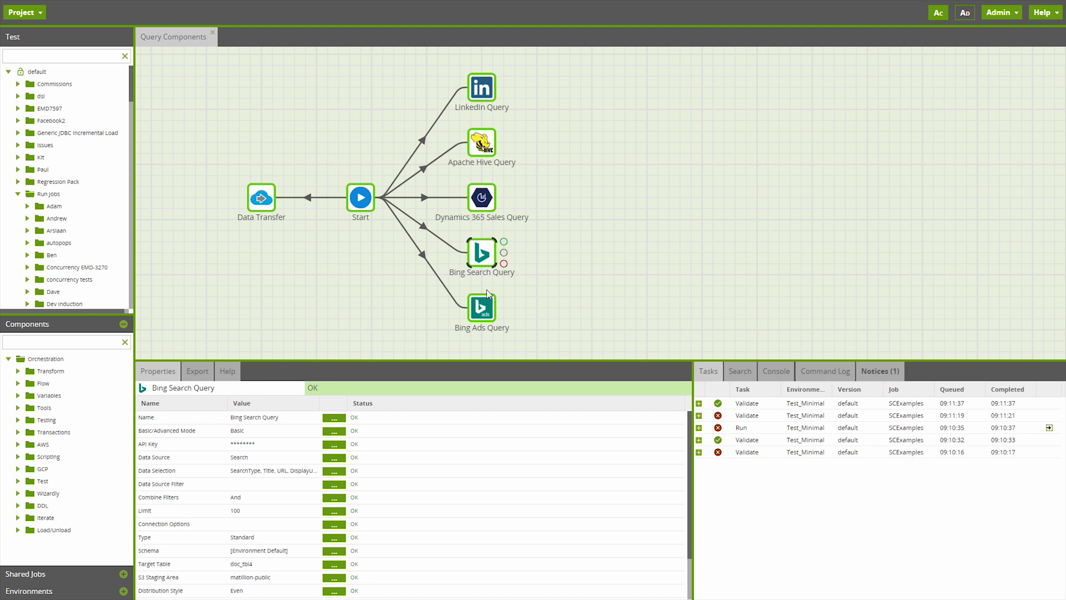
{"action": "left_click", "coordinate": [488, 309]}
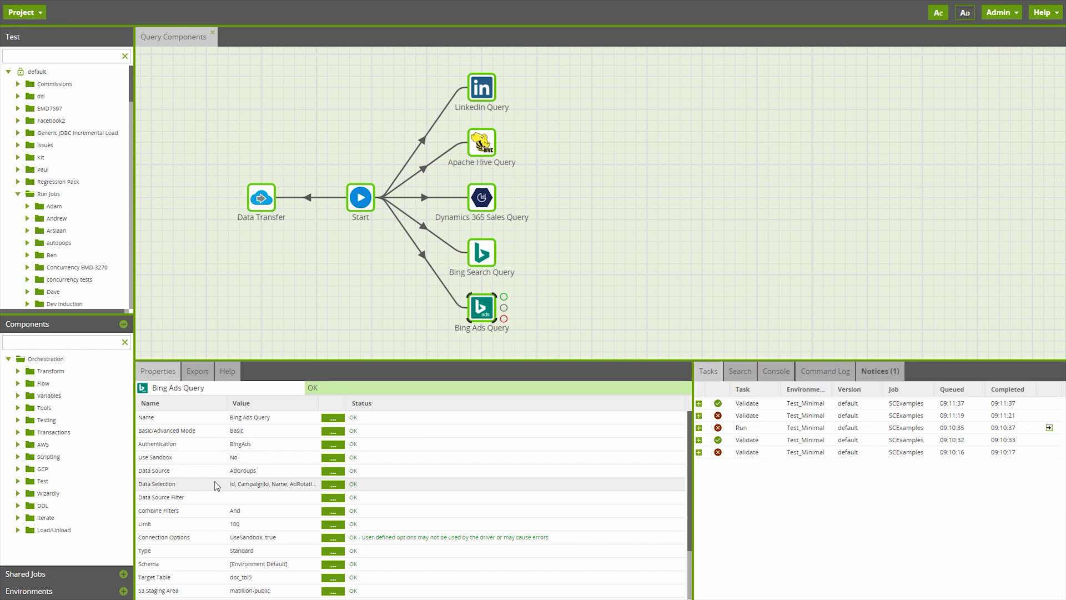
{"action": "scroll", "coordinate": [216, 472], "scroll_direction": "down", "scroll_amount": 2}
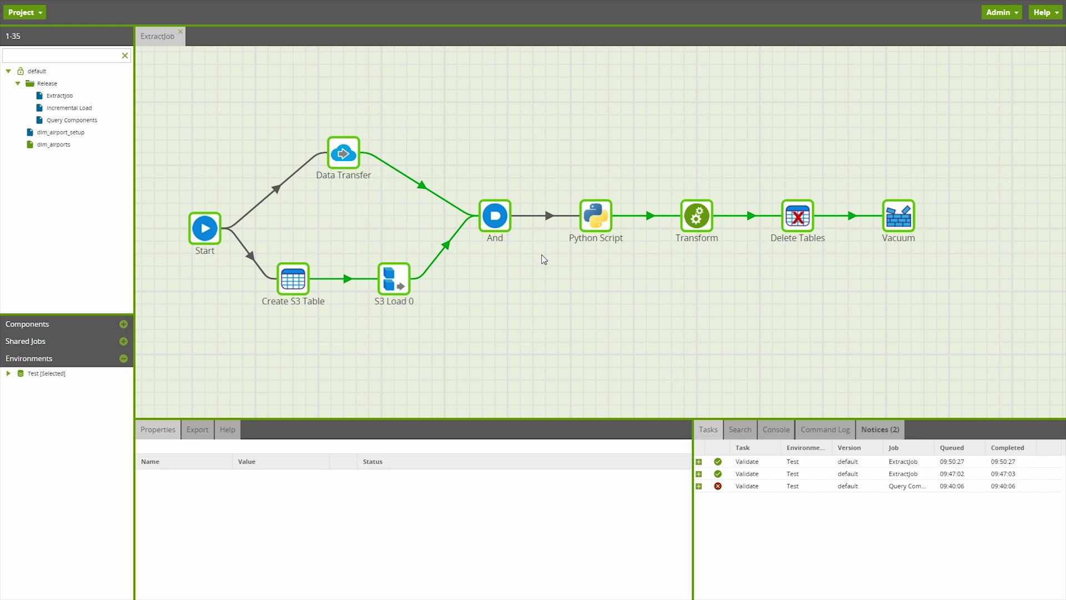
Extract the Python Script, Transform and Delete Tables components into a new job named "Python job"
{"action": "left_click", "coordinate": [595, 218]}
{"action": "left_click", "coordinate": [697, 216], "text": "ctrl"}
{"action": "left_click", "coordinate": [798, 220], "text": "ctrl"}
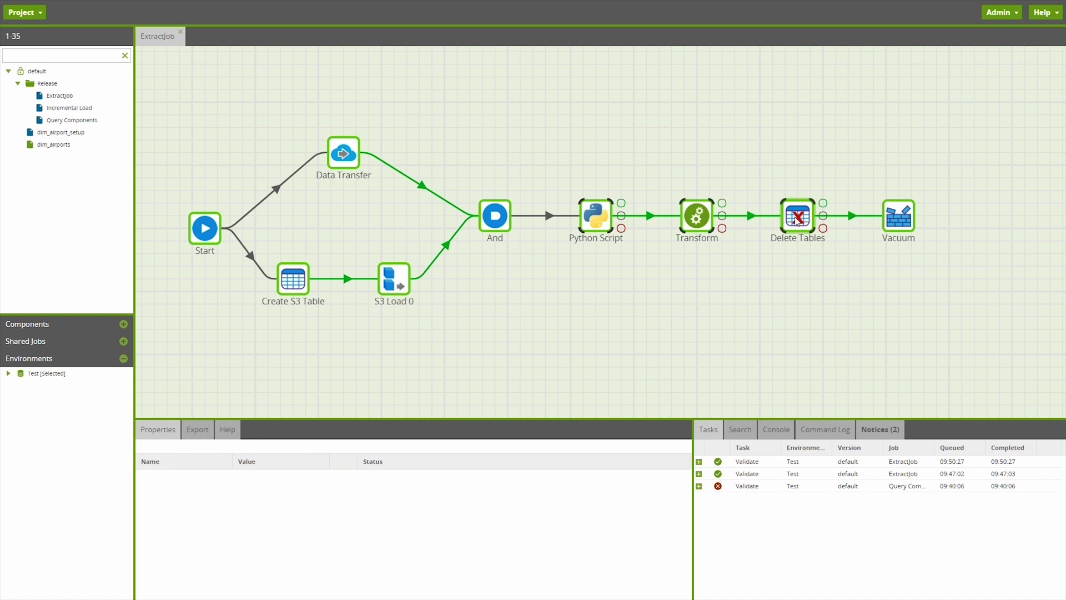
{"action": "right_click", "coordinate": [596, 221]}
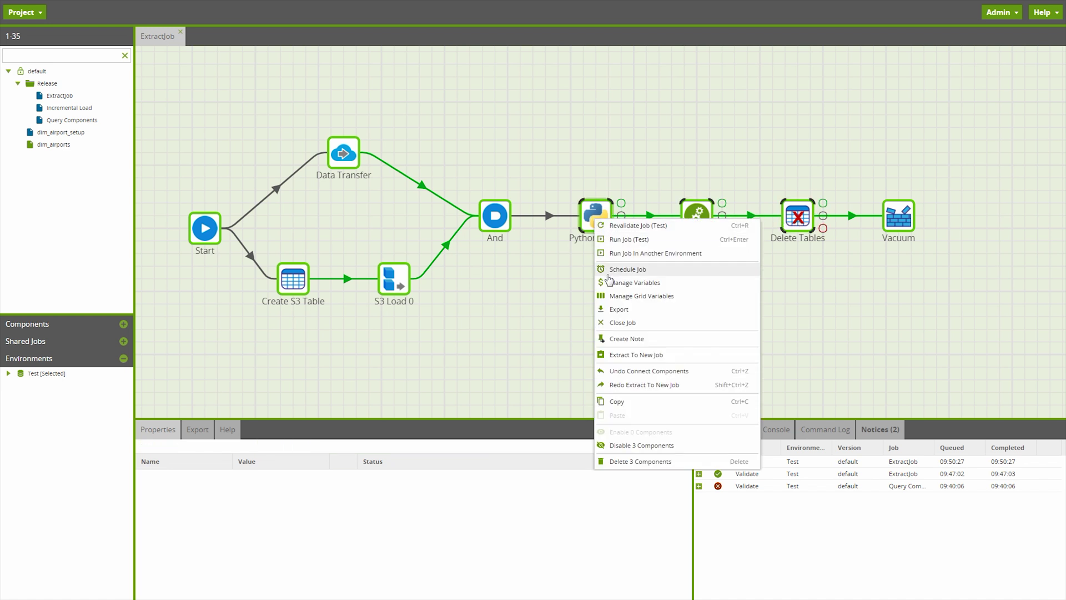
{"action": "left_click", "coordinate": [614, 354]}
{"action": "type", "text": "job"}
{"action": "left_click", "coordinate": [522, 264]}
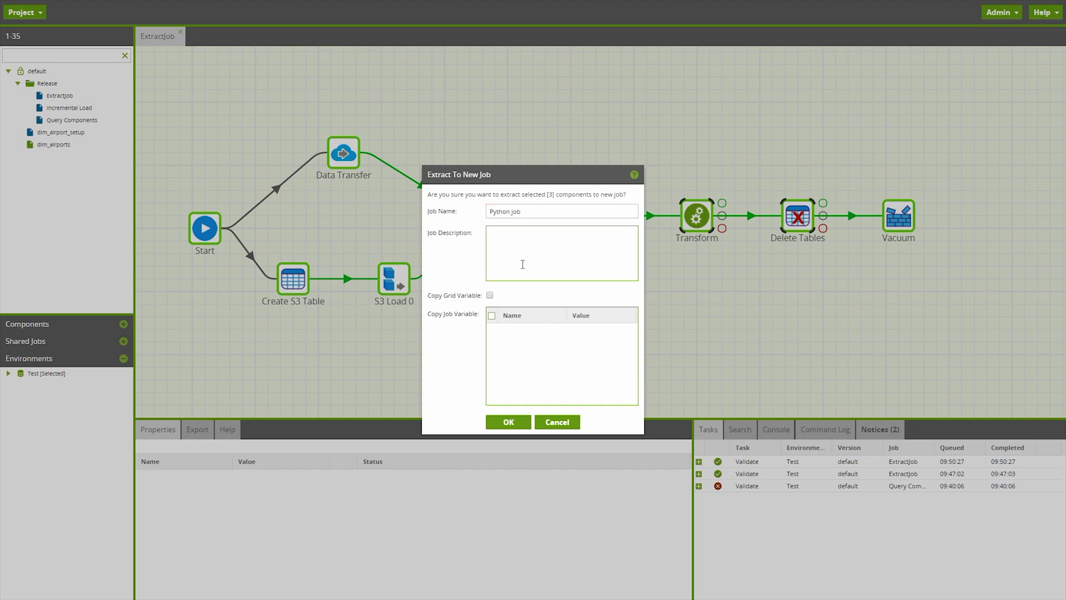
{"action": "left_click", "coordinate": [502, 422]}
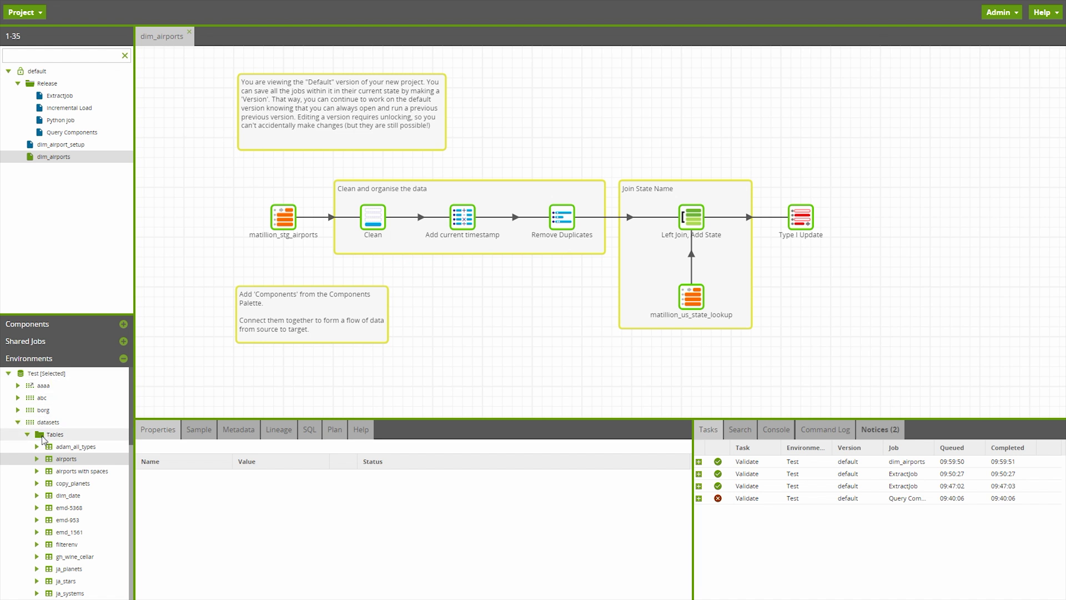
Browse the tables in the Test environment's datasets schema and use the options of the airports table
{"action": "scroll", "coordinate": [61, 472], "scroll_direction": "down", "scroll_amount": 5}
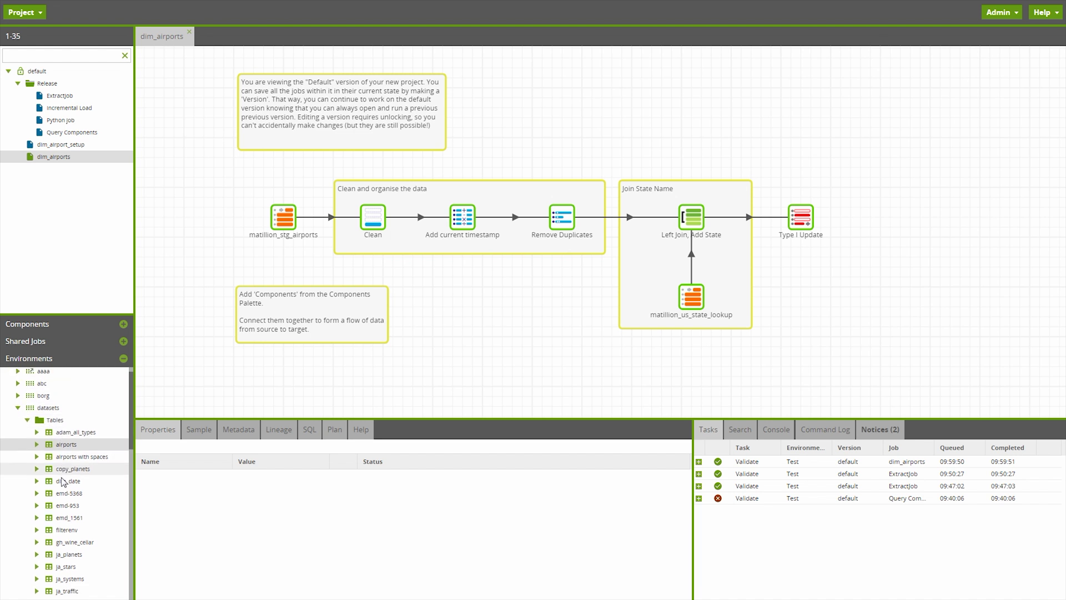
{"action": "scroll", "coordinate": [61, 478], "scroll_direction": "up", "scroll_amount": 5}
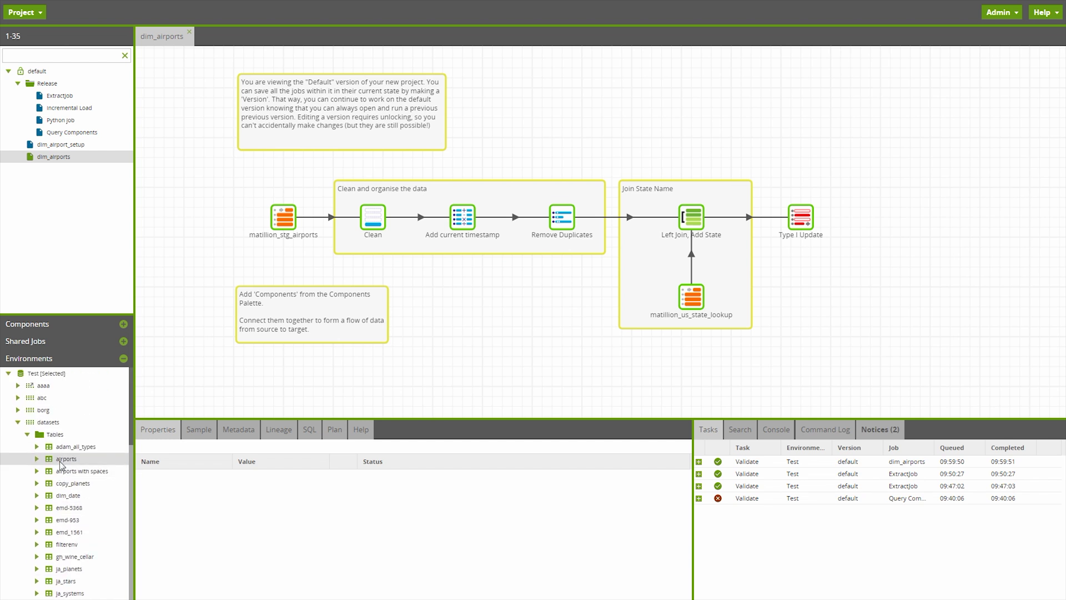
{"action": "right_click", "coordinate": [62, 461]}
{"action": "left_click", "coordinate": [75, 490]}
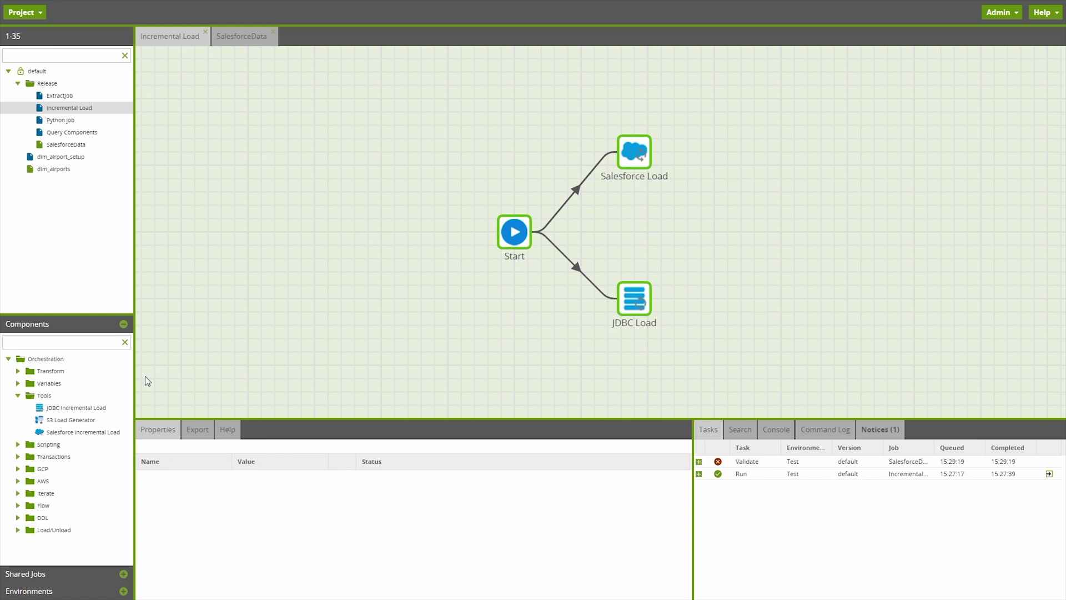
Add a Salesforce Incremental Load to the Incremental Load job using the Salesforce Matillion DEV account OAuth, and proceed to the data sources
{"action": "left_click_drag", "start_coordinate": [83, 432], "coordinate": [425, 234]}
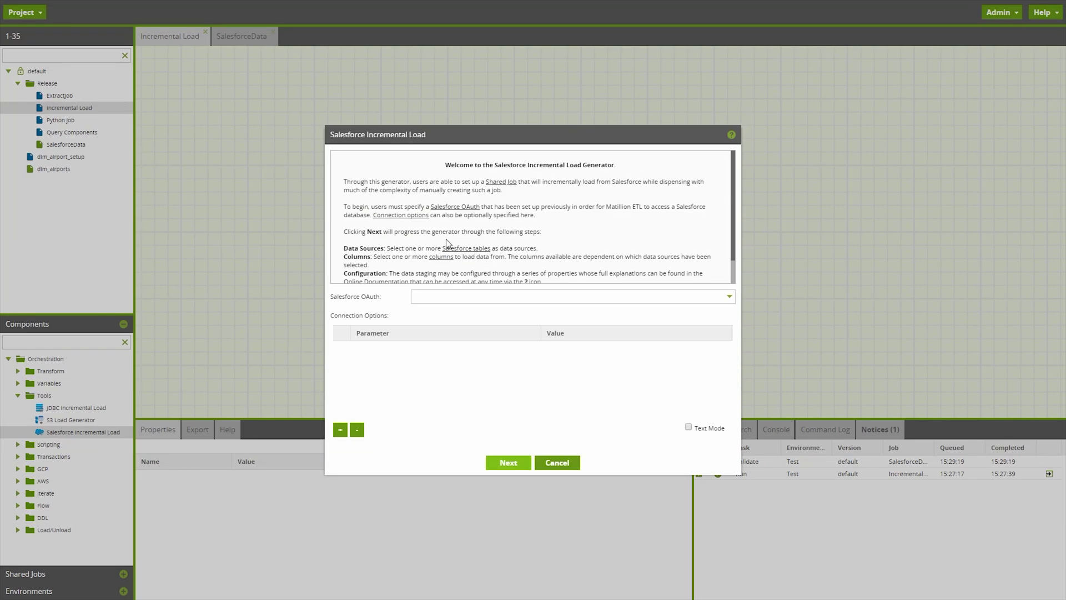
{"action": "scroll", "coordinate": [590, 237], "scroll_direction": "down", "scroll_amount": 2}
{"action": "scroll", "coordinate": [587, 239], "scroll_direction": "up", "scroll_amount": 2}
{"action": "left_click", "coordinate": [728, 299]}
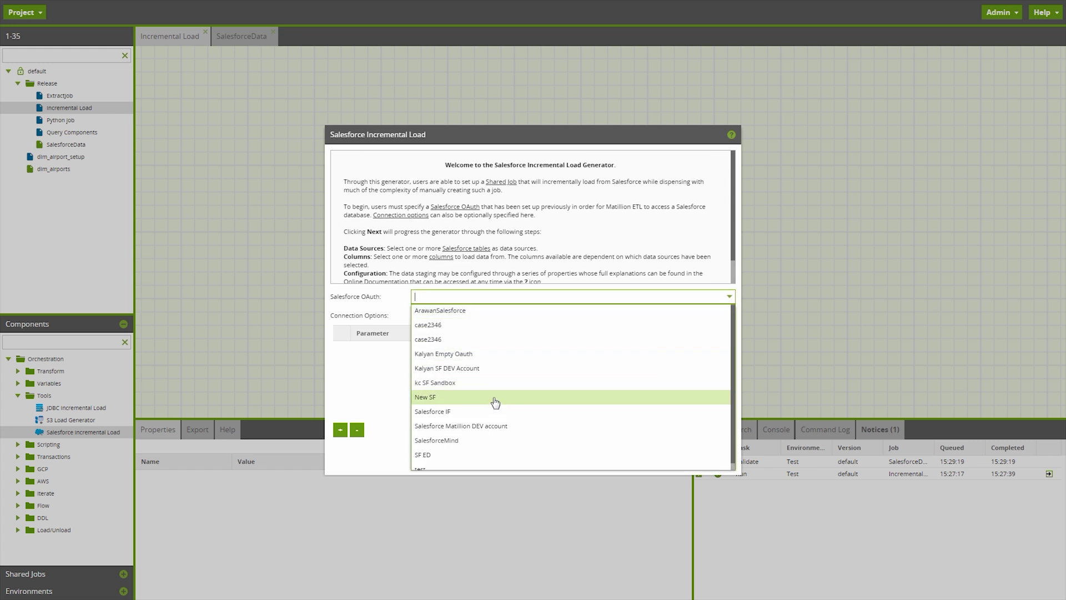
{"action": "scroll", "coordinate": [494, 408], "scroll_direction": "down", "scroll_amount": 1}
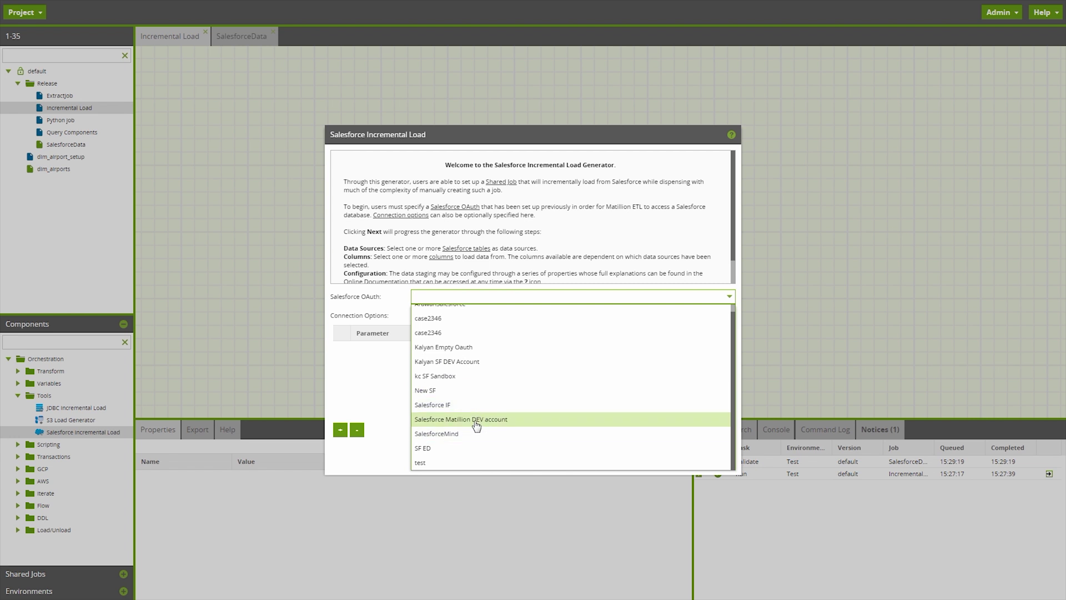
{"action": "left_click", "coordinate": [475, 422]}
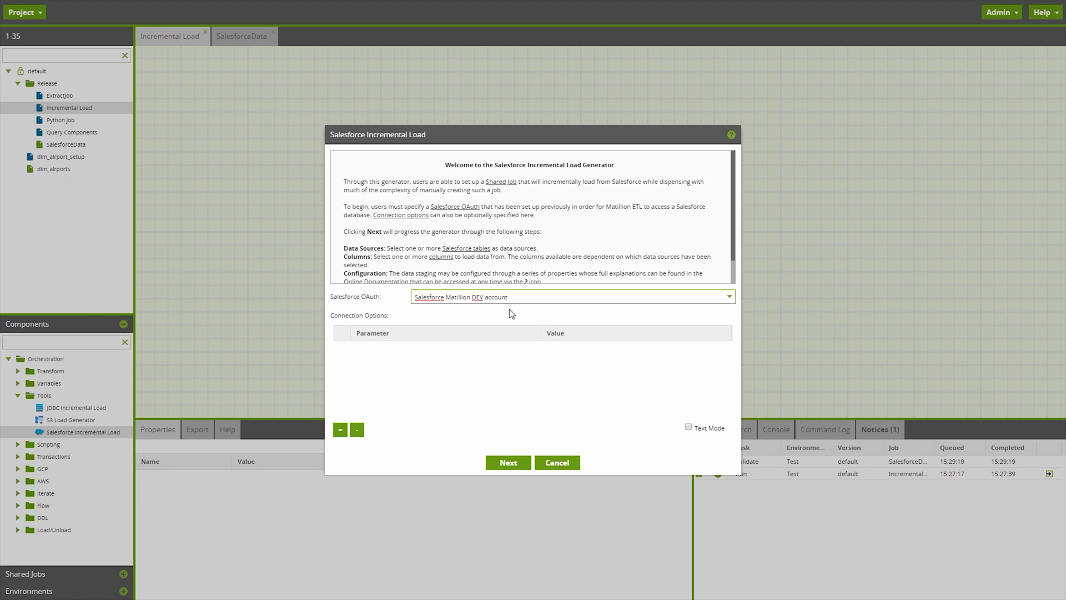
{"action": "left_click", "coordinate": [508, 462]}
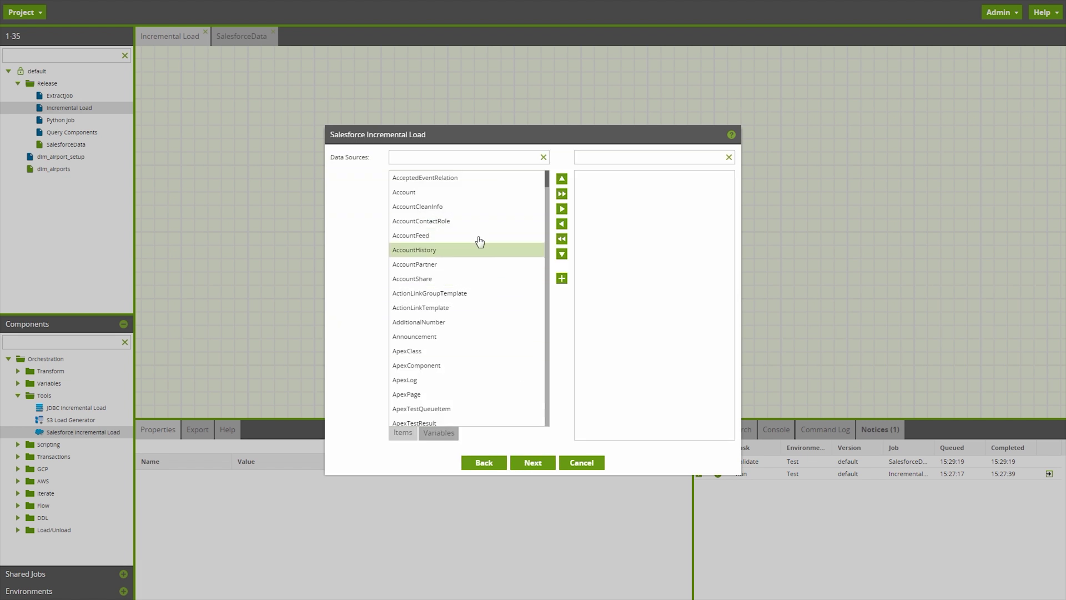
Choose AcceptedEventRelation, Account and Note as the Salesforce data sources and proceed to column selection
{"action": "left_click", "coordinate": [484, 181]}
{"action": "left_click", "coordinate": [561, 211]}
{"action": "left_click", "coordinate": [561, 214]}
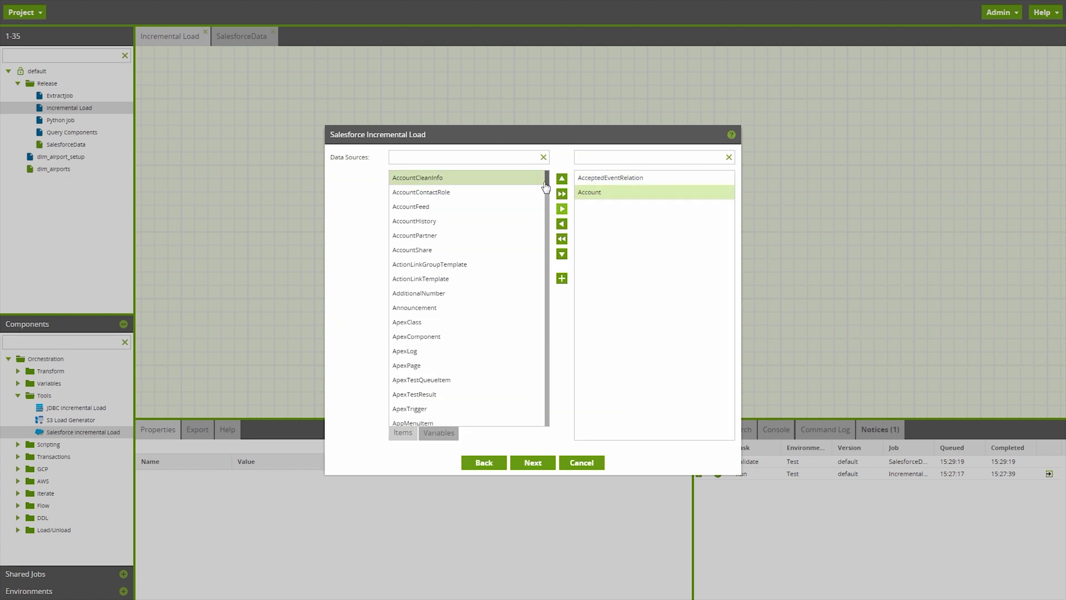
{"action": "scroll", "coordinate": [478, 333], "scroll_direction": "down", "scroll_amount": 15}
{"action": "left_click", "coordinate": [478, 339]}
{"action": "left_click", "coordinate": [562, 208]}
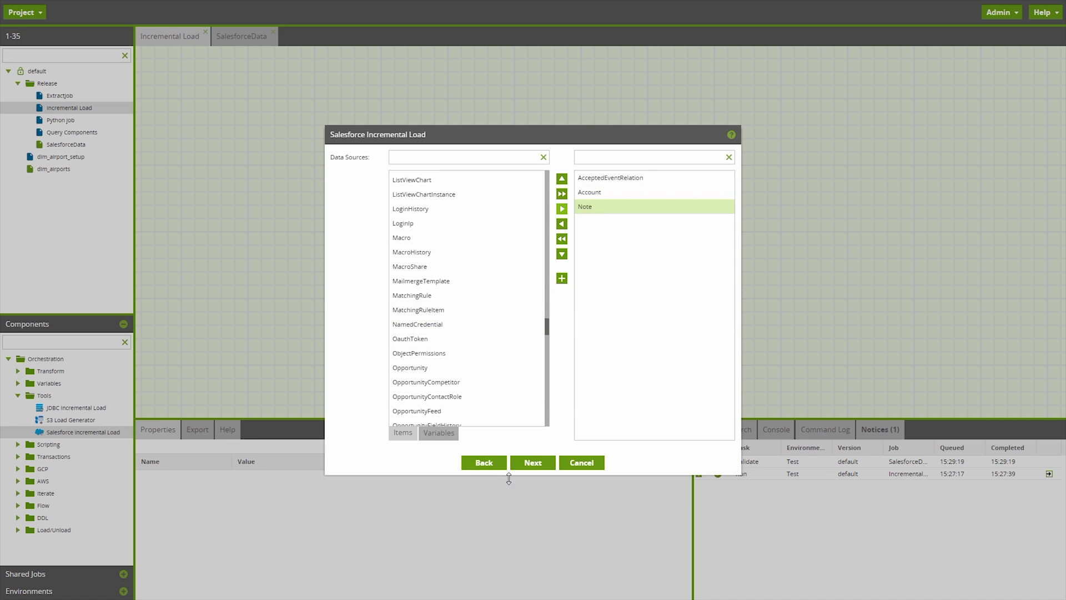
{"action": "left_click", "coordinate": [524, 462]}
Include all available columns for the AcceptedEventRelation and Account tables
{"action": "left_click", "coordinate": [493, 184]}
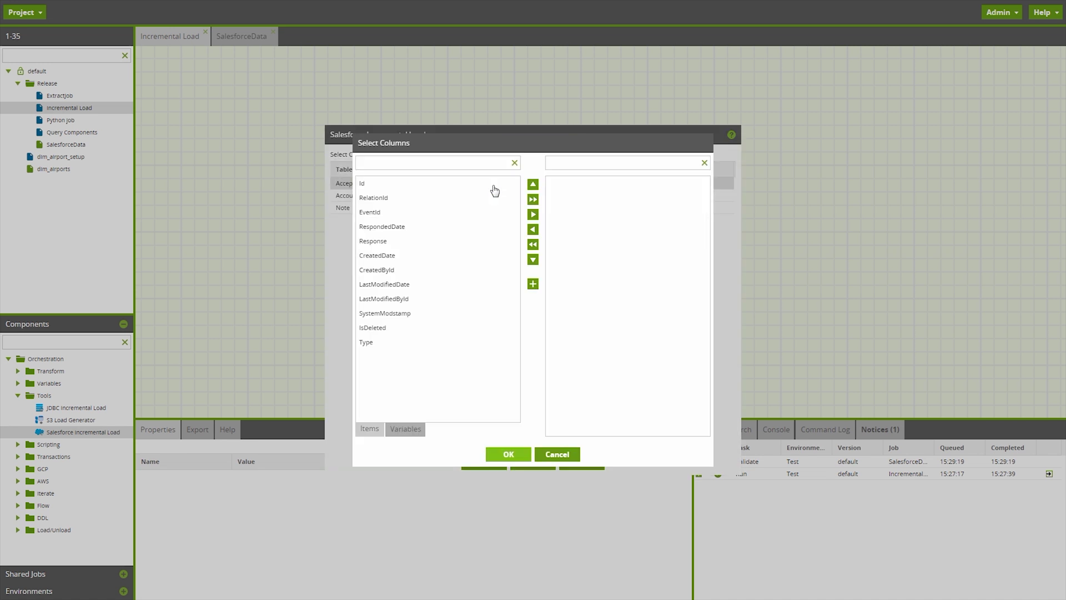
{"action": "left_click", "coordinate": [534, 201]}
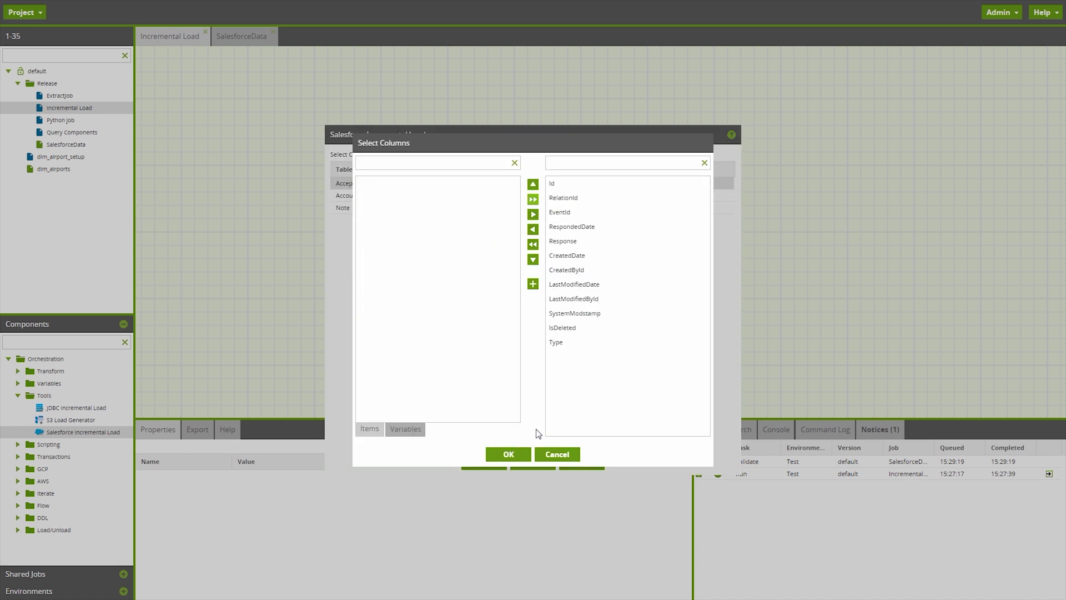
{"action": "left_click", "coordinate": [515, 454]}
{"action": "left_click", "coordinate": [494, 196]}
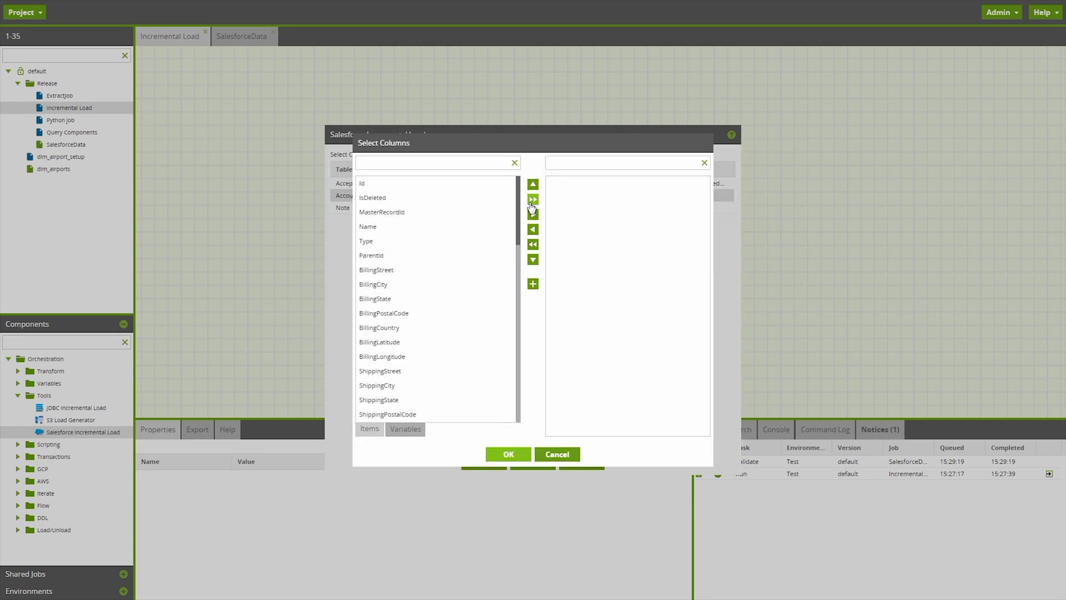
{"action": "left_click", "coordinate": [533, 199]}
{"action": "left_click", "coordinate": [508, 454]}
Include only the Title and OwnerId columns for the Note table and proceed to the load configuration
{"action": "left_click", "coordinate": [495, 210]}
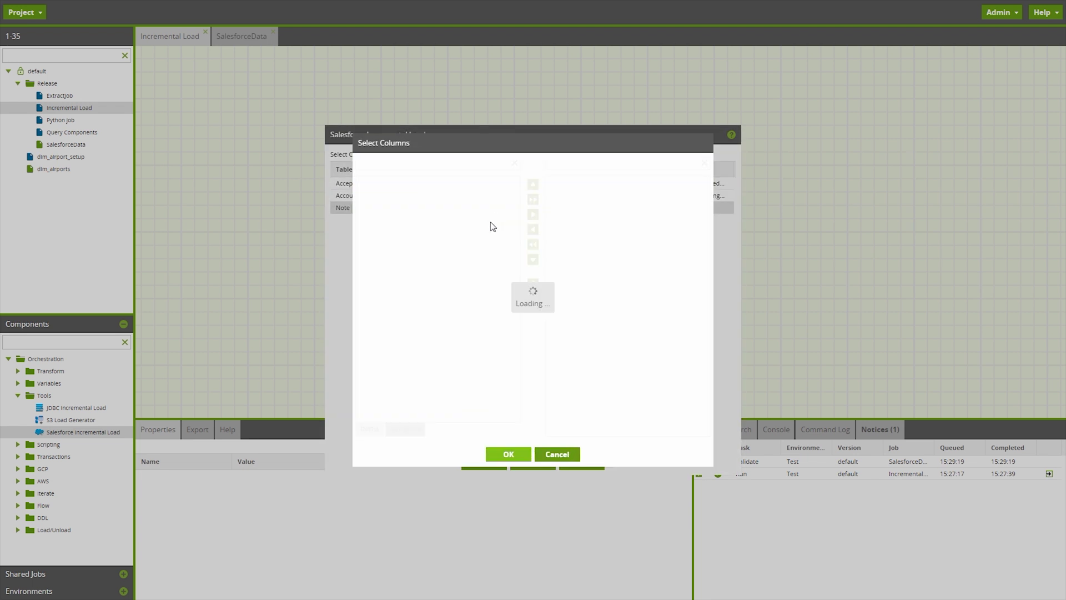
{"action": "left_click", "coordinate": [483, 226]}
{"action": "left_click", "coordinate": [533, 214]}
{"action": "left_click", "coordinate": [481, 255]}
{"action": "left_click", "coordinate": [533, 215]}
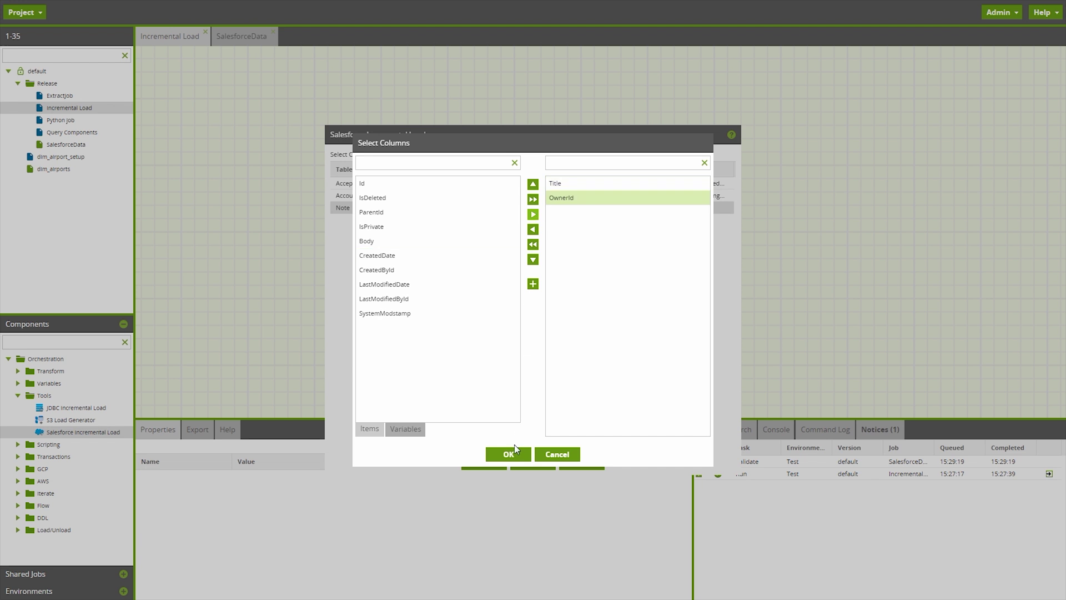
{"action": "left_click", "coordinate": [515, 453]}
{"action": "left_click", "coordinate": [528, 464]}
Set the staging bucket to matillion-public and the stage schema to [Environment Default]
{"action": "left_click", "coordinate": [594, 159]}
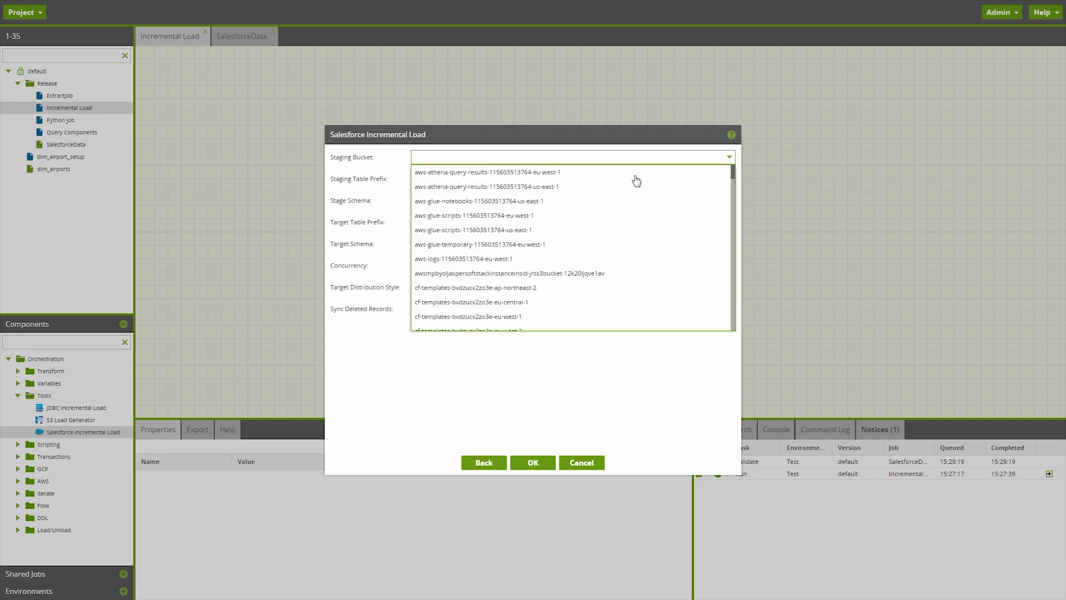
{"action": "scroll", "coordinate": [610, 184], "scroll_direction": "down", "scroll_amount": 5}
{"action": "left_click", "coordinate": [604, 183]}
{"action": "left_click", "coordinate": [602, 200]}
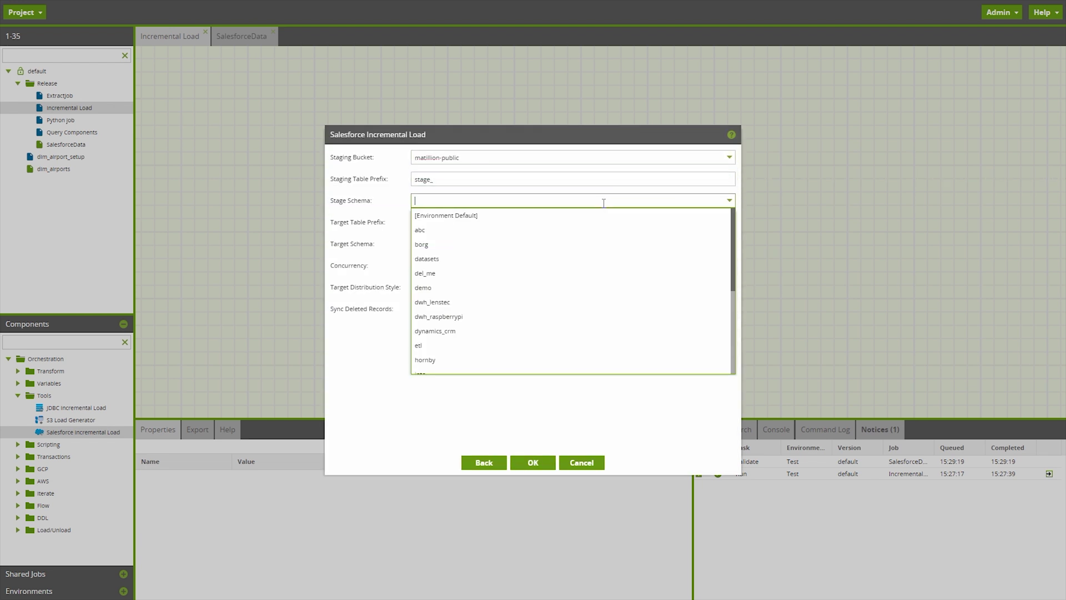
{"action": "left_click", "coordinate": [600, 214]}
Set target schema [Environment Default], Concurrent concurrency and Even target distribution style, and finish the Salesforce Incremental Load setup
{"action": "left_click", "coordinate": [597, 245]}
{"action": "left_click", "coordinate": [596, 256]}
{"action": "left_click", "coordinate": [595, 267]}
{"action": "left_click", "coordinate": [594, 281]}
{"action": "left_click", "coordinate": [592, 287]}
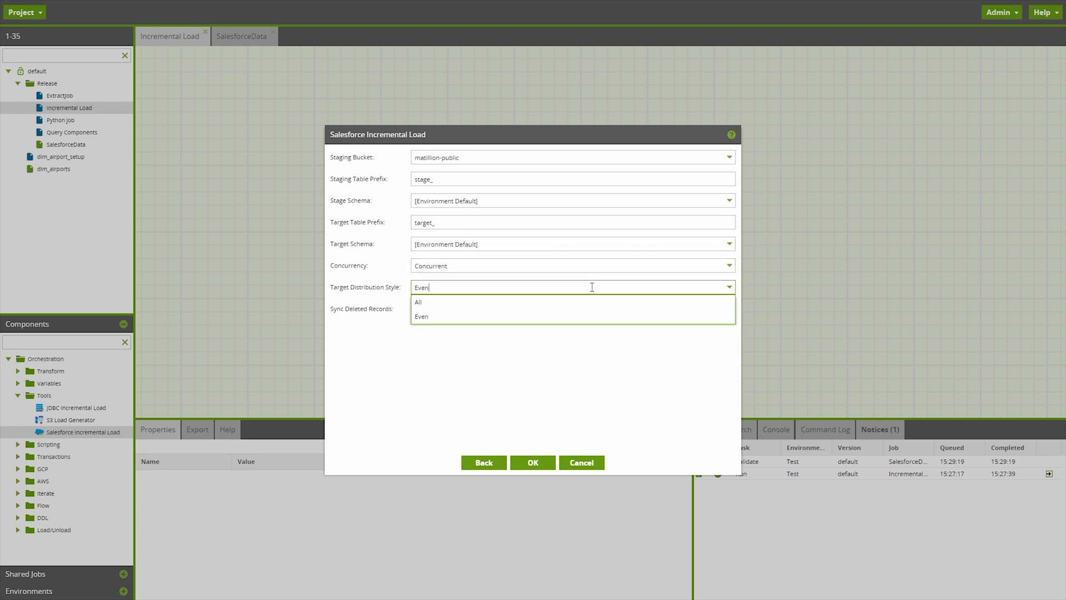
{"action": "left_click", "coordinate": [591, 281]}
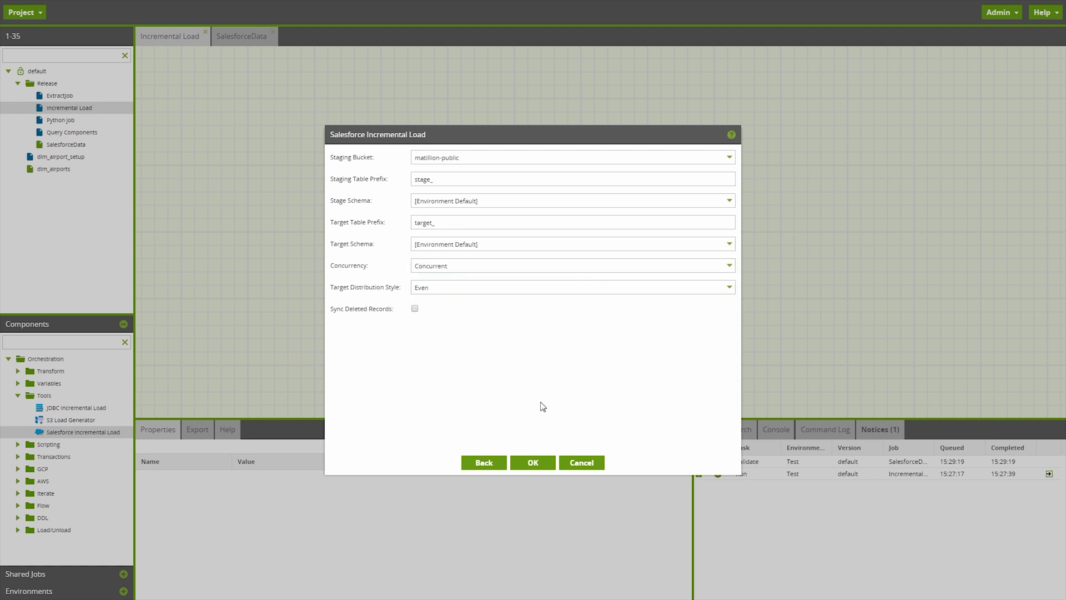
{"action": "left_click", "coordinate": [533, 463]}
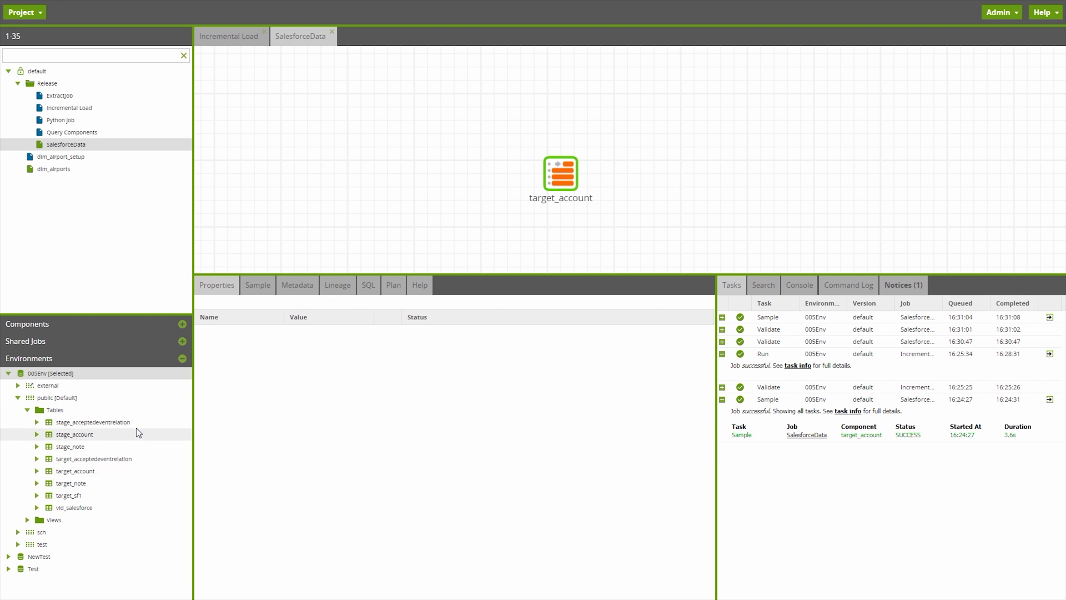
Load a data sample of the target_account table input in the SalesforceData job
{"action": "left_click", "coordinate": [553, 189]}
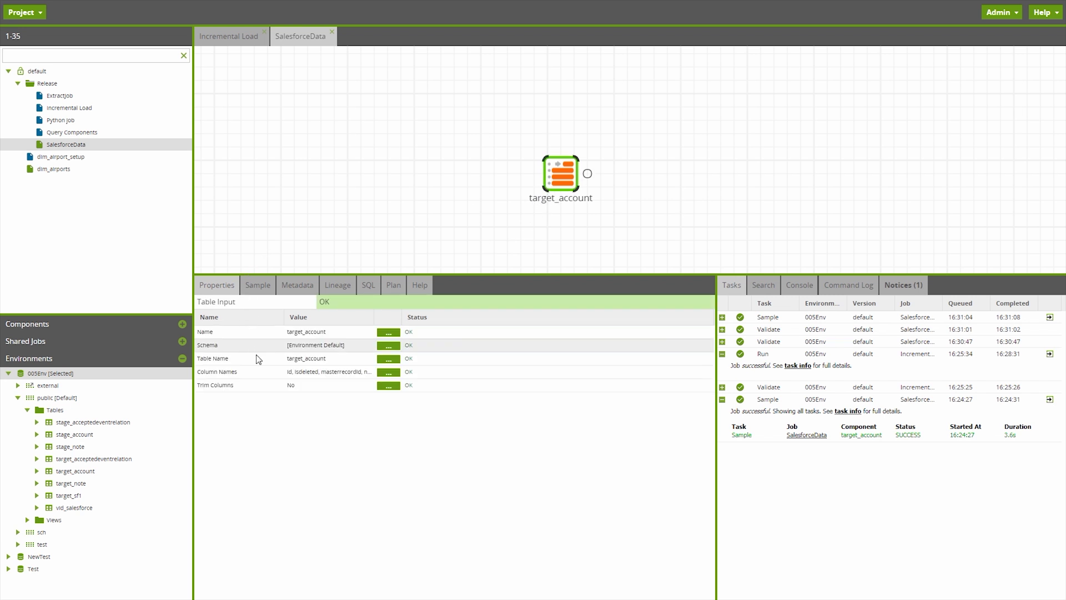
{"action": "left_click", "coordinate": [253, 285]}
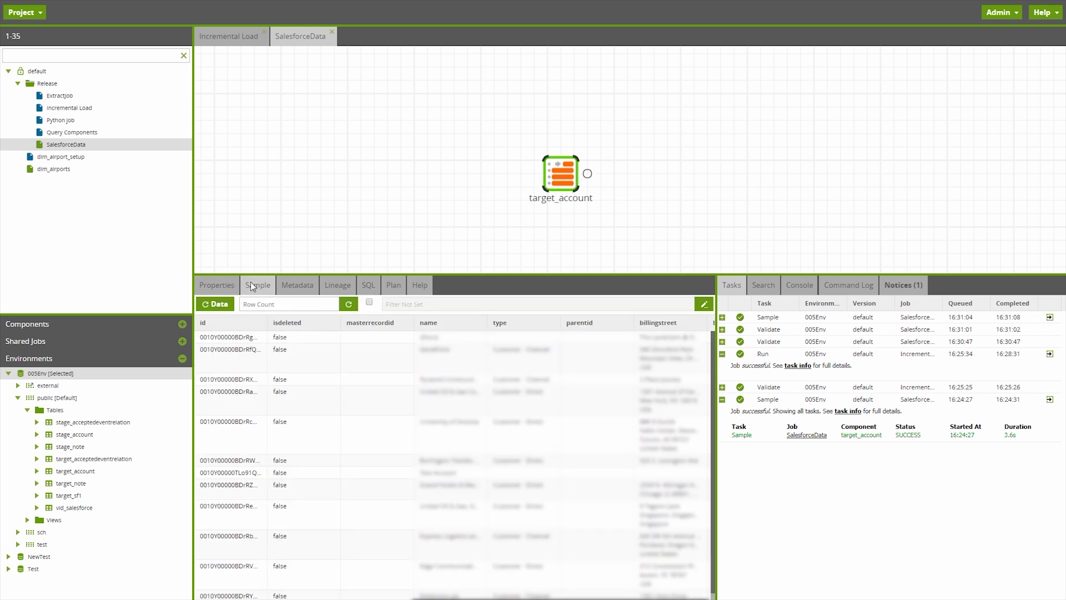
{"action": "left_click", "coordinate": [219, 304]}
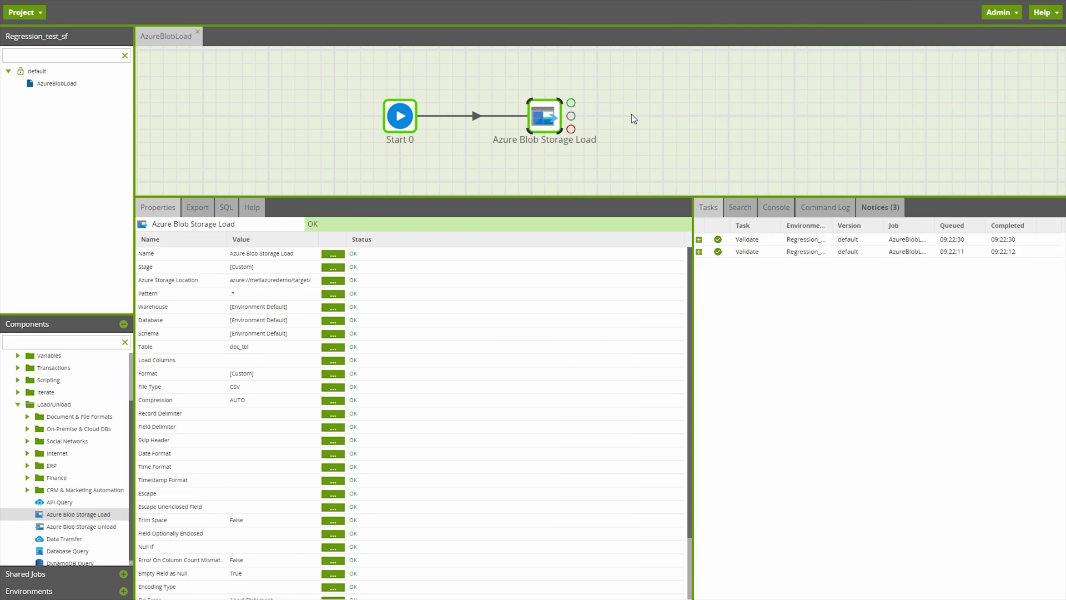
Set the Azure Blob Storage Load component's Azure Storage Location to azure://matillionreleasetest/output/
{"action": "left_click", "coordinate": [334, 280]}
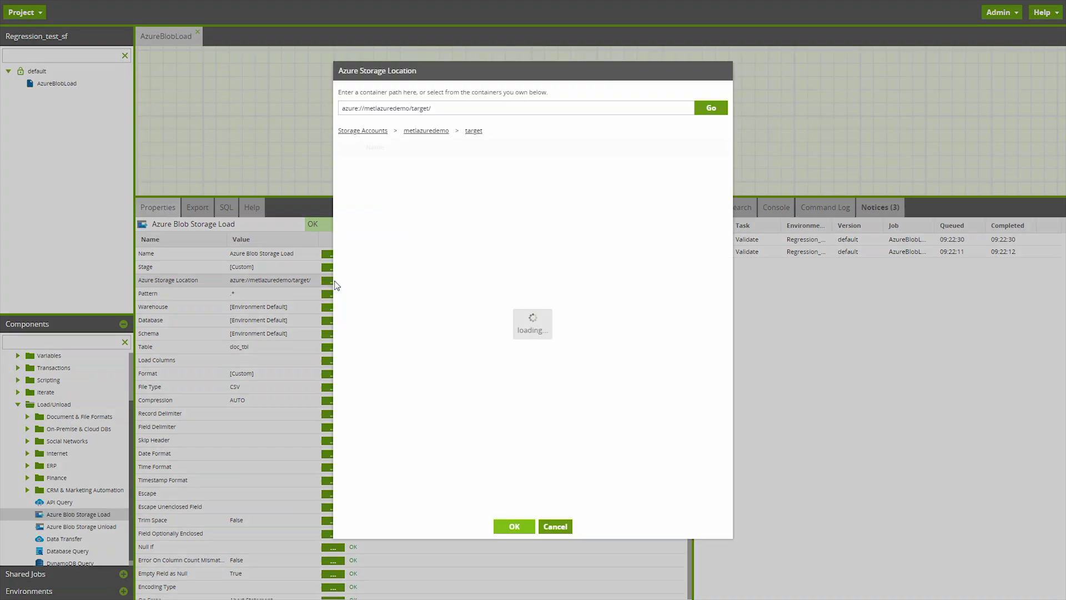
{"action": "left_click", "coordinate": [368, 131]}
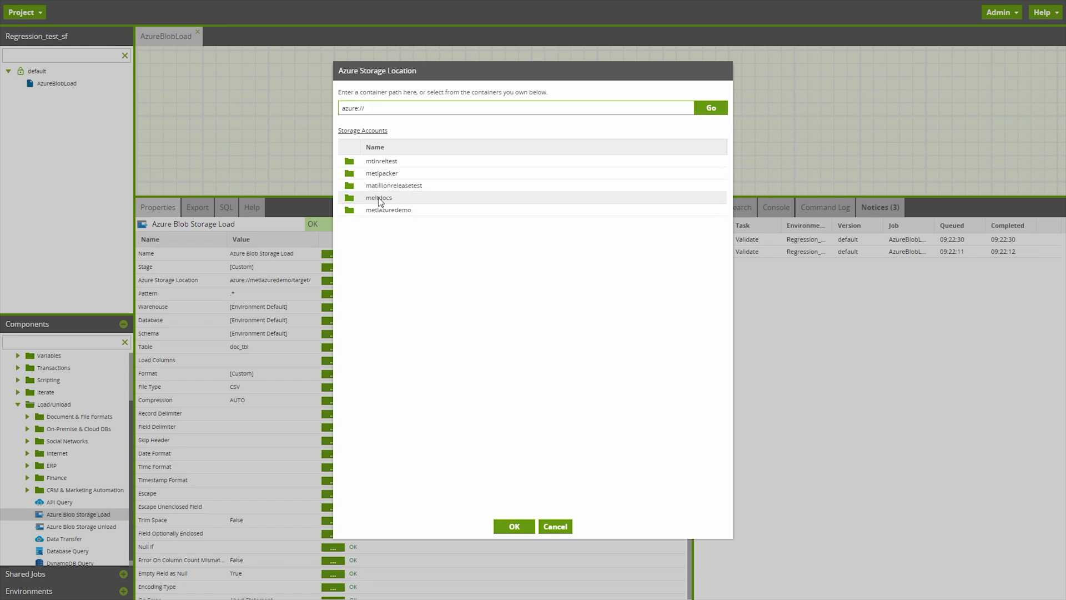
{"action": "left_click", "coordinate": [380, 185]}
{"action": "left_click", "coordinate": [378, 174]}
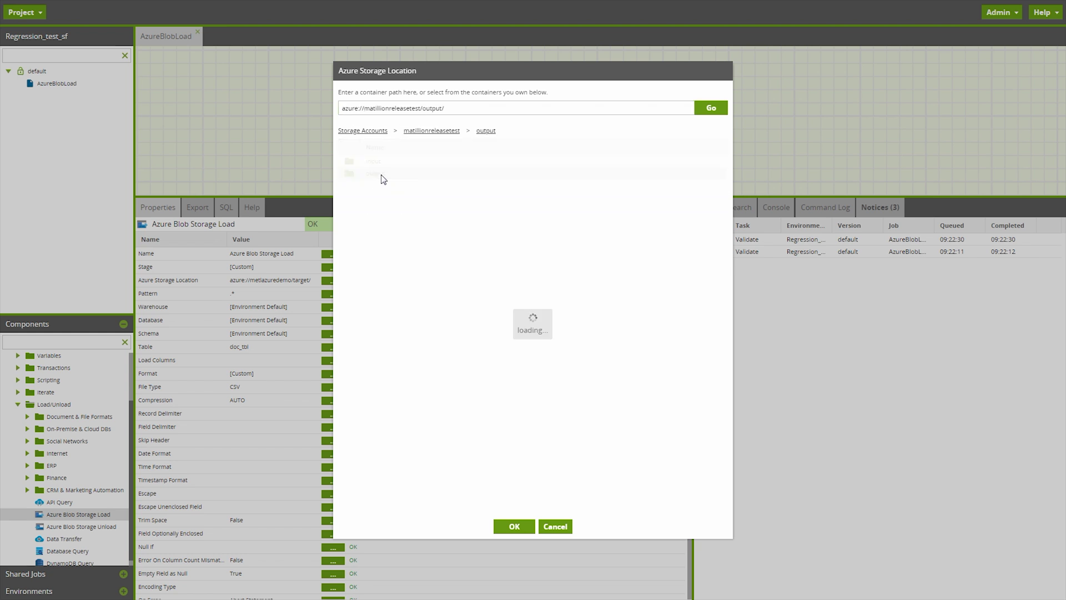
{"action": "left_click", "coordinate": [512, 526]}
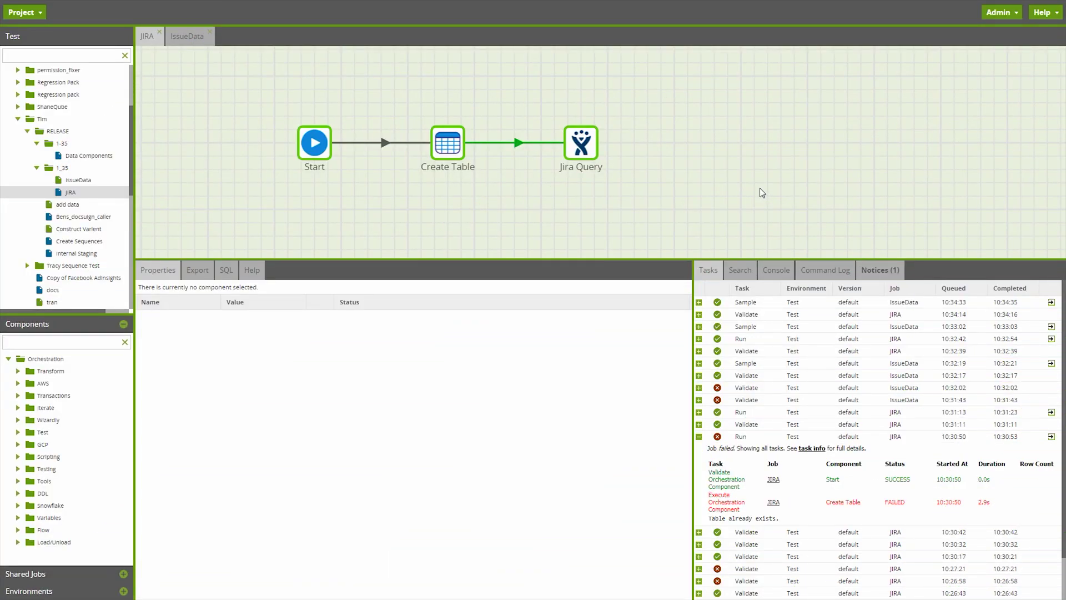
Review the column definitions of the Create Table component in the JIRA job, including the id column's default value
{"action": "left_click", "coordinate": [444, 136]}
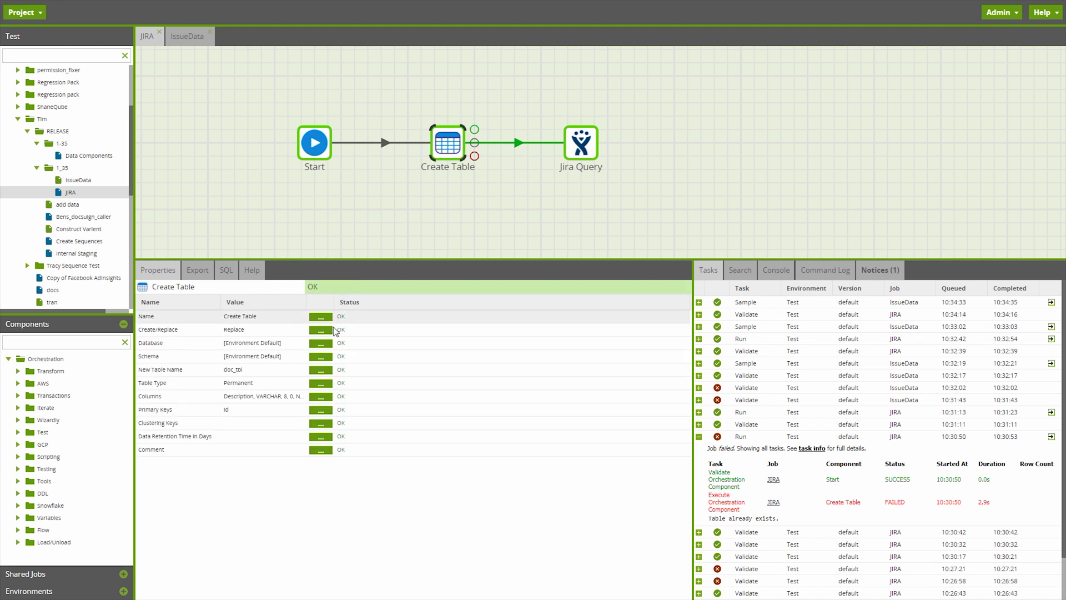
{"action": "left_click", "coordinate": [320, 397]}
{"action": "right_click", "coordinate": [340, 271]}
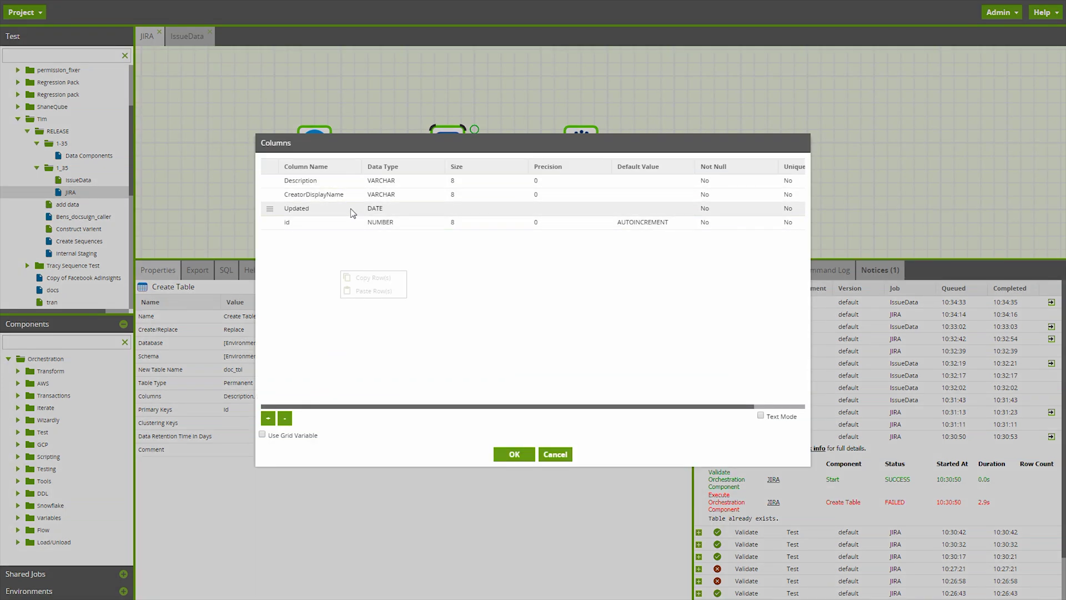
{"action": "left_click", "coordinate": [353, 247]}
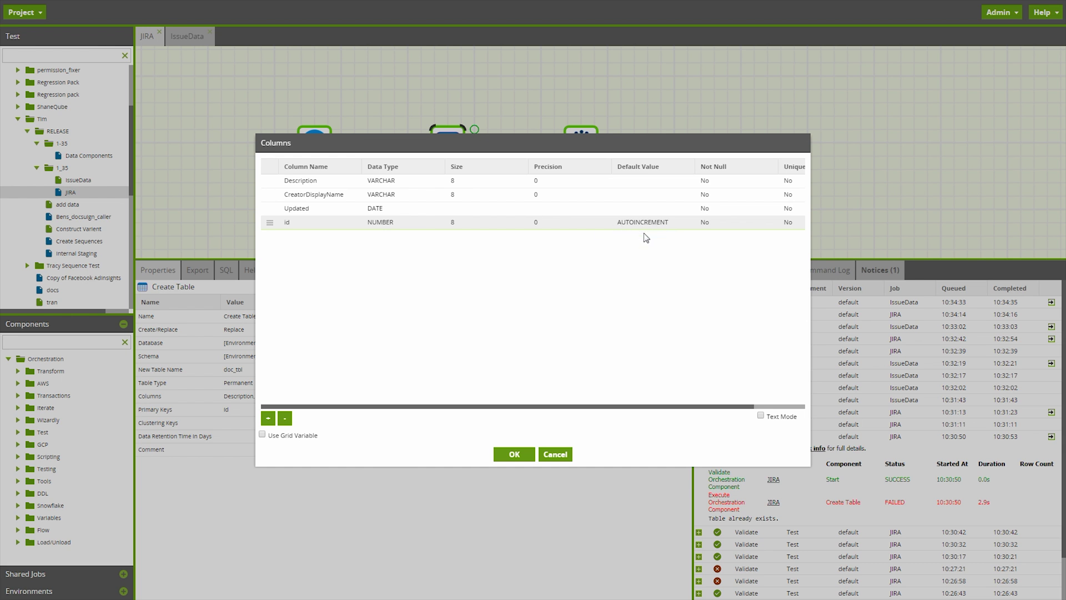
{"action": "left_click", "coordinate": [511, 454]}
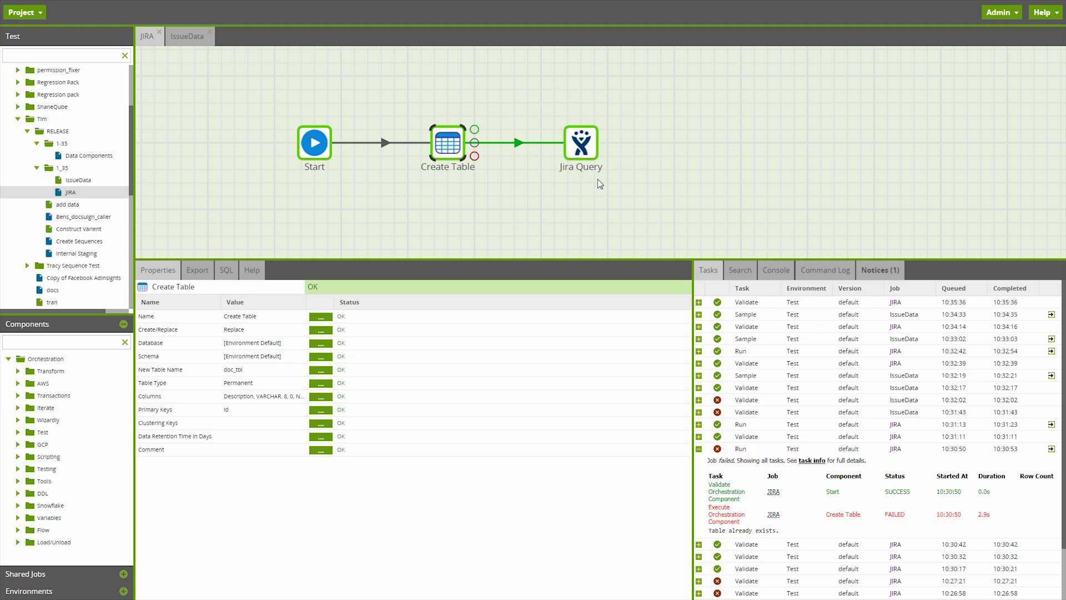
Examine the sample rows of the doc_tbl table input in the IssueData job, checking the id column
{"action": "left_click", "coordinate": [181, 43]}
{"action": "left_click", "coordinate": [454, 115]}
{"action": "left_click", "coordinate": [203, 271]}
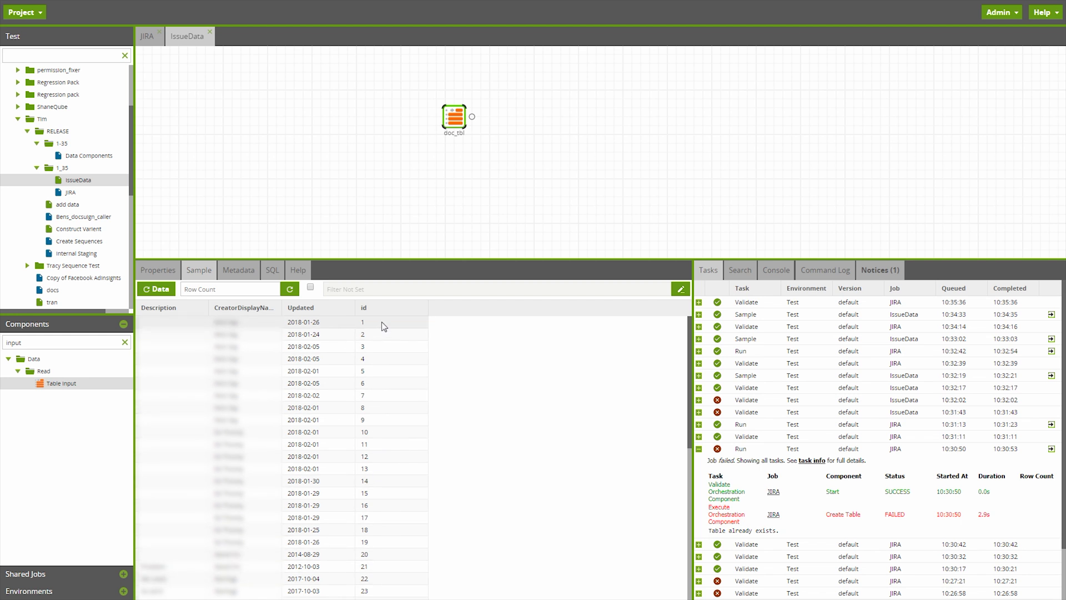
{"action": "scroll", "coordinate": [381, 324], "scroll_direction": "down", "scroll_amount": 15}
{"action": "scroll", "coordinate": [388, 345], "scroll_direction": "up", "scroll_amount": 15}
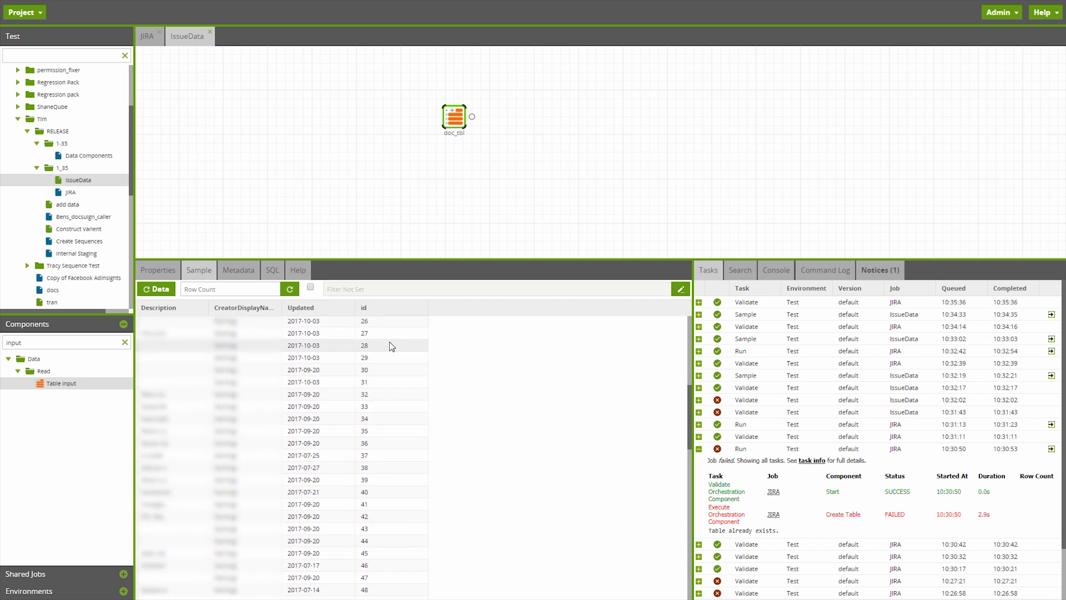